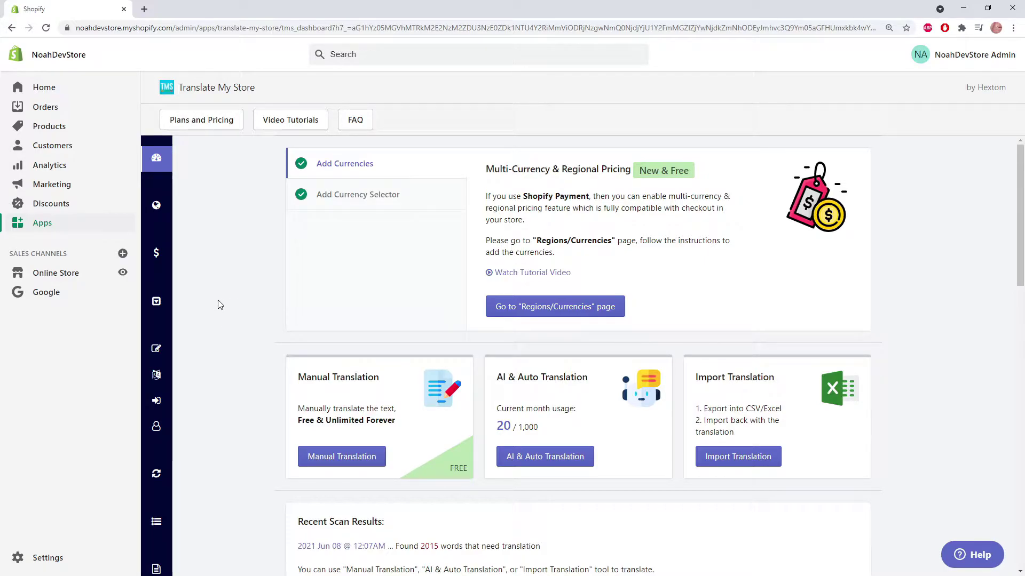
Step: Open the language selector settings and review the available selector types
mouse_move(163, 302)
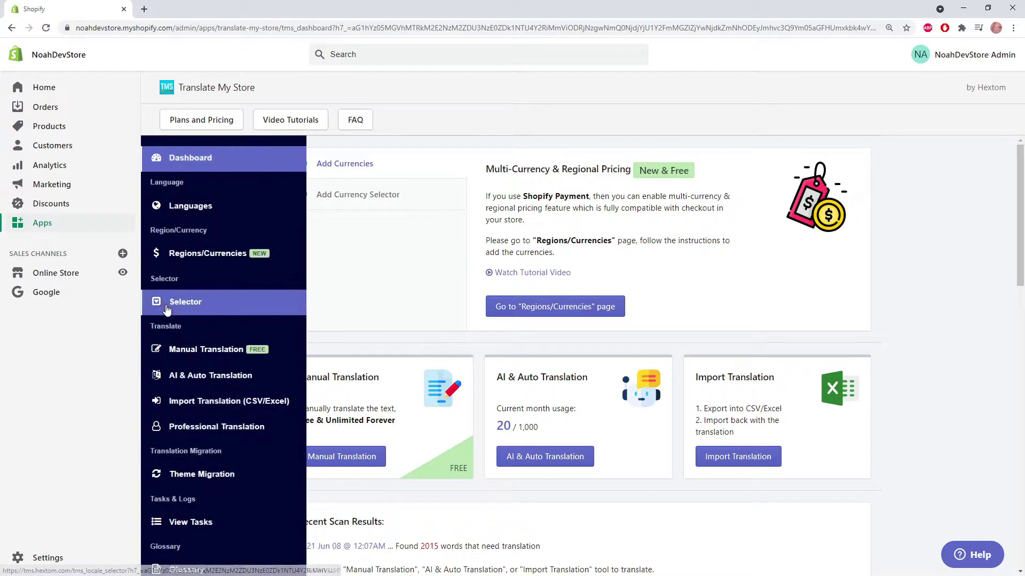
click(229, 311)
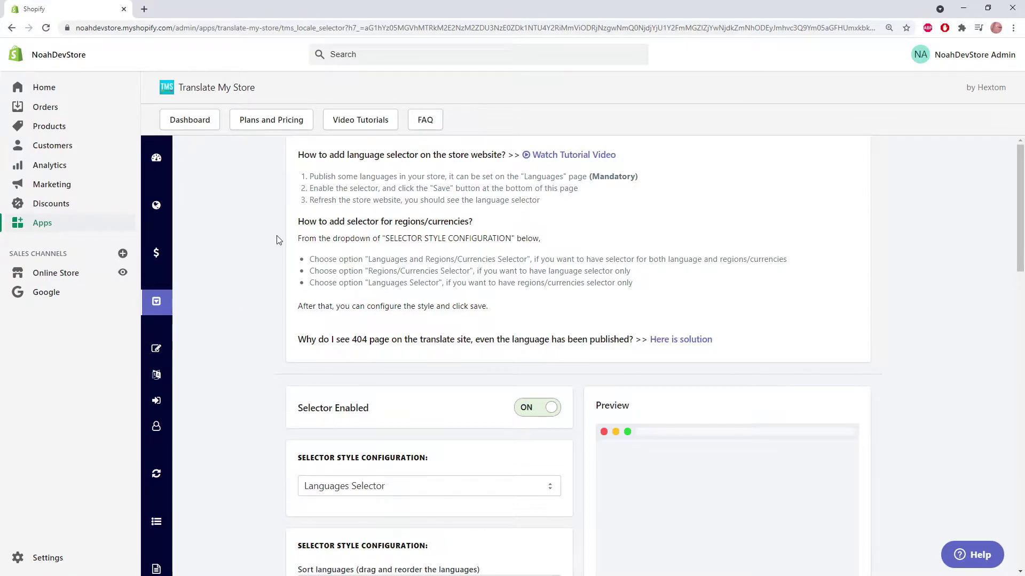
scroll(277, 241, down, 1)
scroll(278, 240, down, 3)
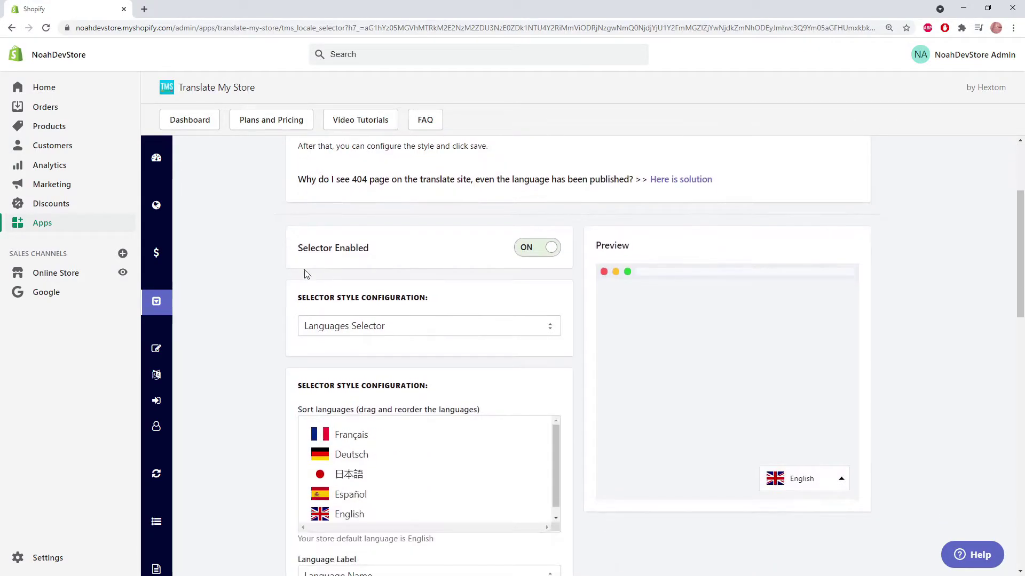
click(375, 326)
Step: Check the preview language list, then move Français below 日本語 in the language order
scroll(249, 277, down, 1)
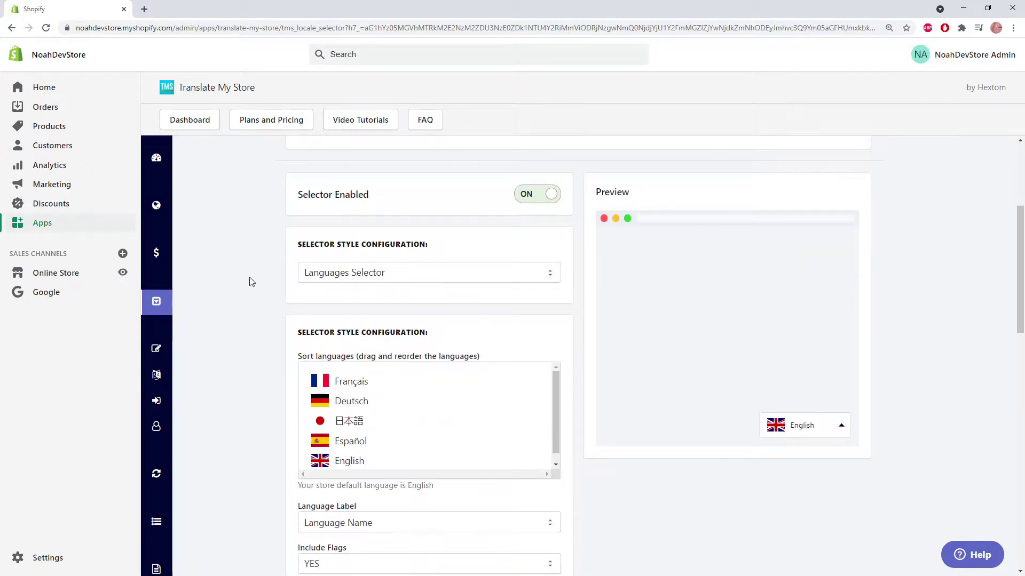
click(803, 425)
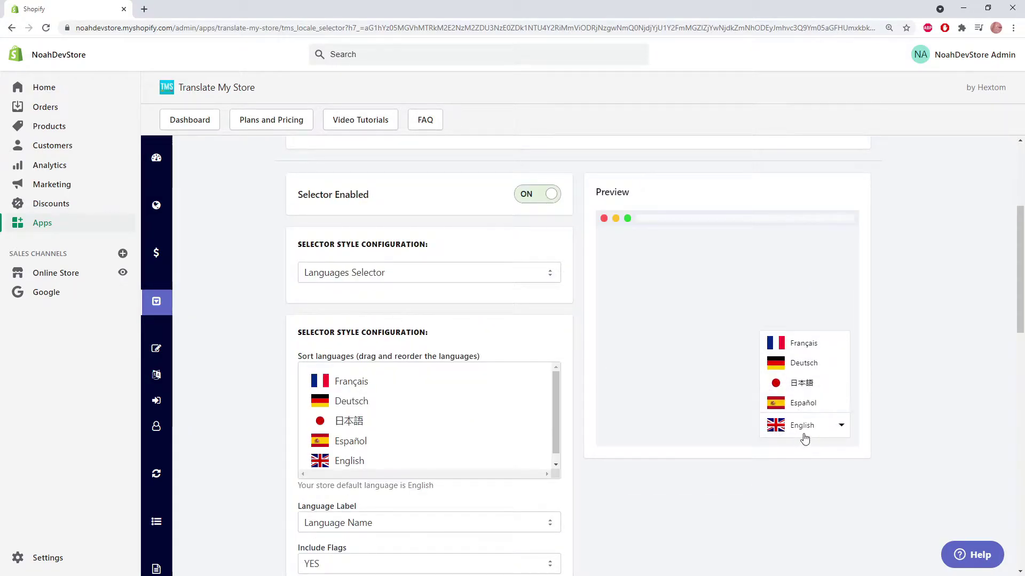
click(670, 378)
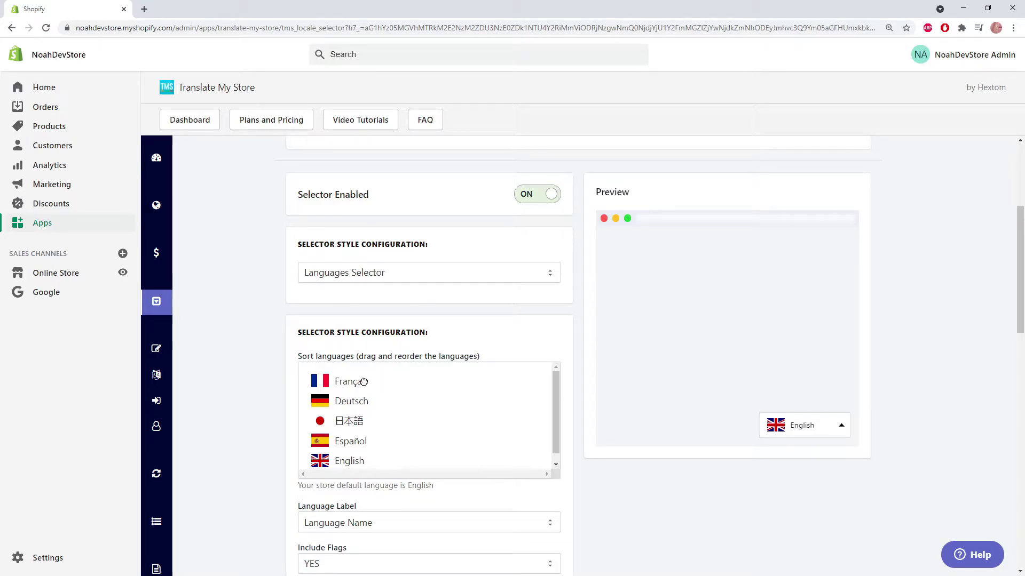
drag(368, 381, 364, 404)
Step: Try code labels, then set Language Label to No Label so only flags show
scroll(596, 484, down, 1)
click(531, 469)
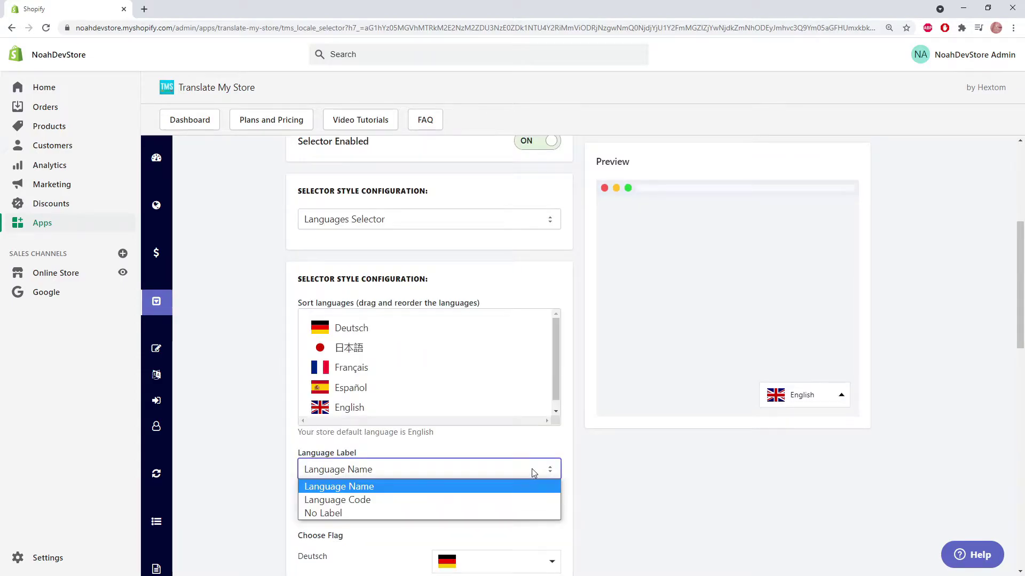
click(482, 497)
click(835, 385)
click(460, 469)
click(460, 512)
click(836, 405)
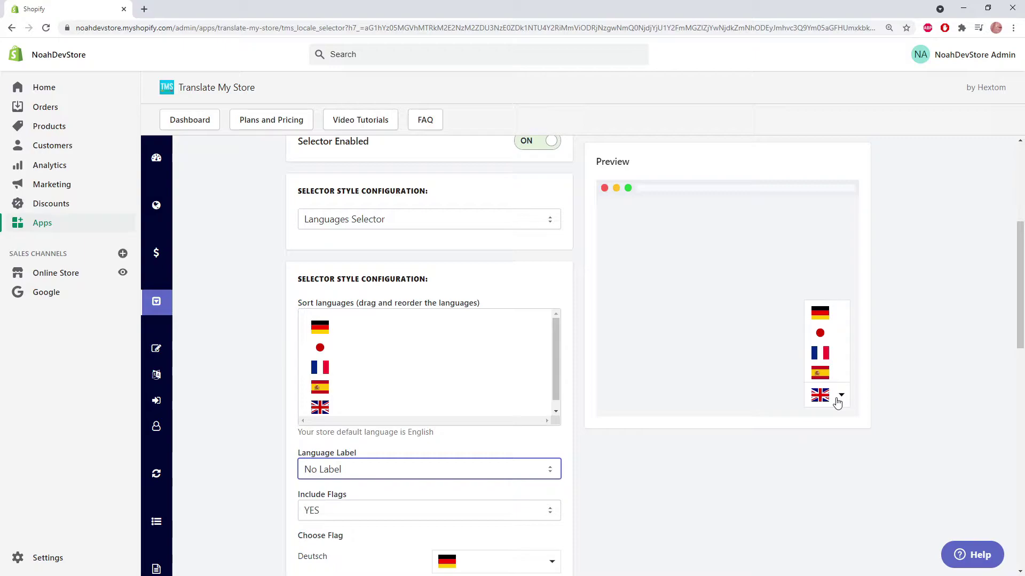
Step: Use the Canadian flag to represent English
scroll(623, 469, down, 4)
click(547, 478)
scroll(544, 480, down, 1)
click(511, 494)
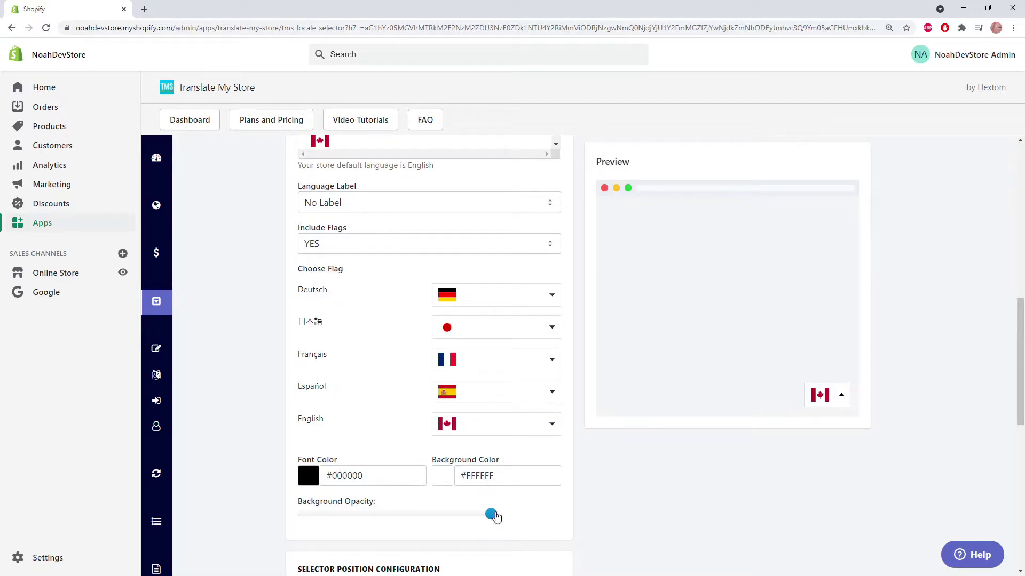
Step: Adjust the selector's Background Opacity slider and check the switcher in the preview
drag(491, 514, 265, 503)
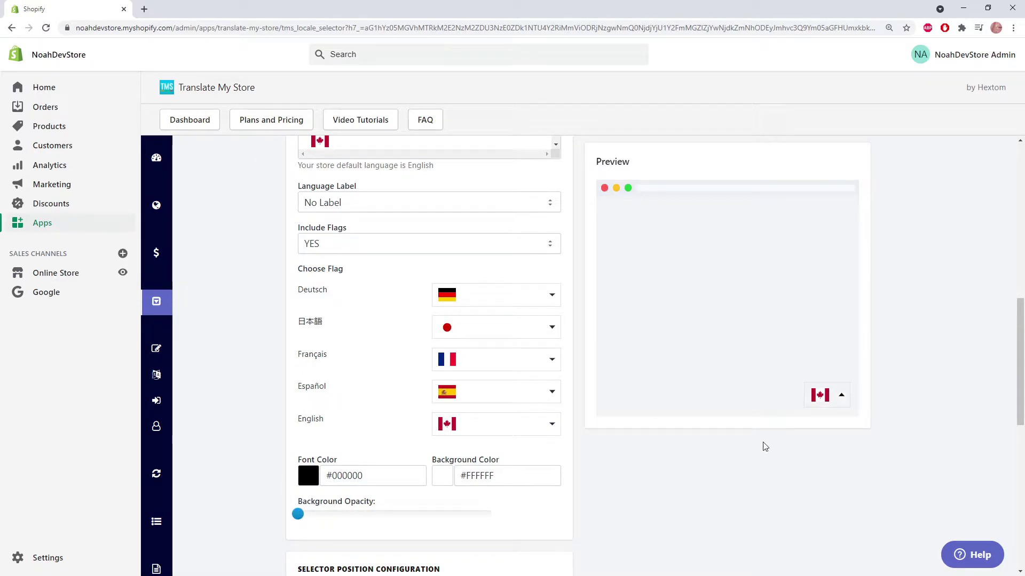
click(842, 396)
click(847, 399)
click(847, 399)
scroll(609, 446, down, 4)
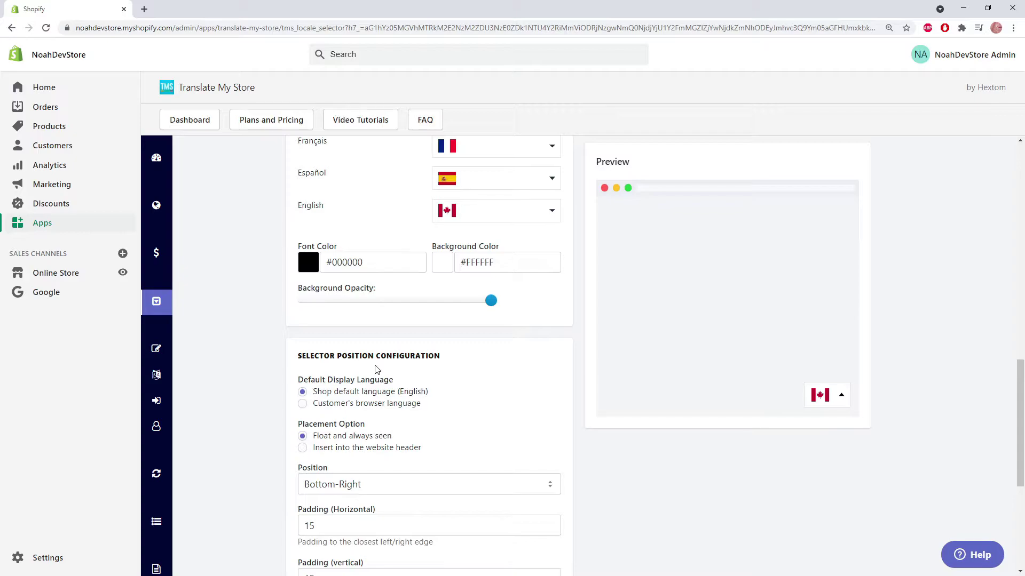
Step: Default to the customer's browser language and set placement to Float and always seen
click(380, 405)
scroll(444, 420, down, 2)
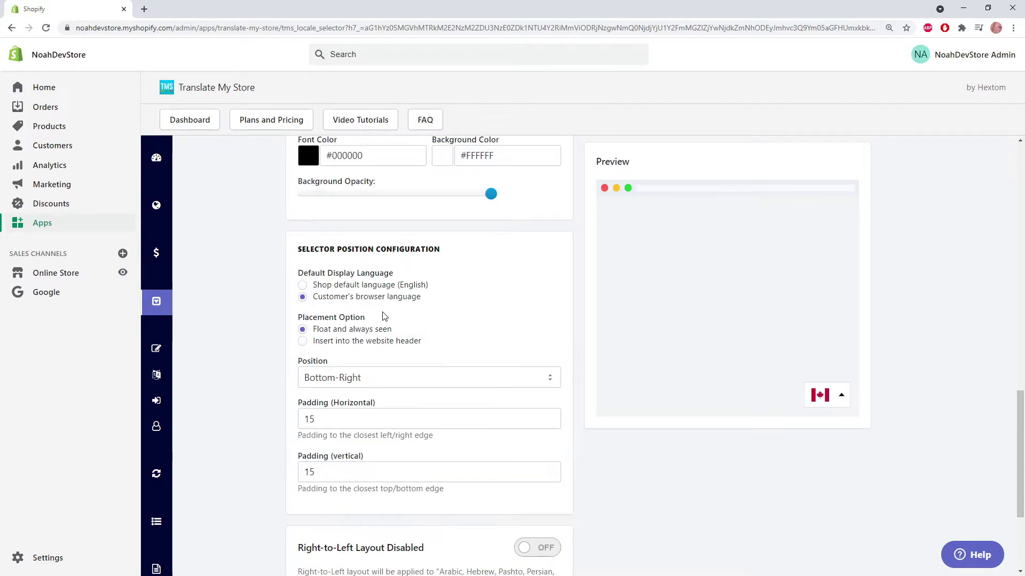
click(368, 342)
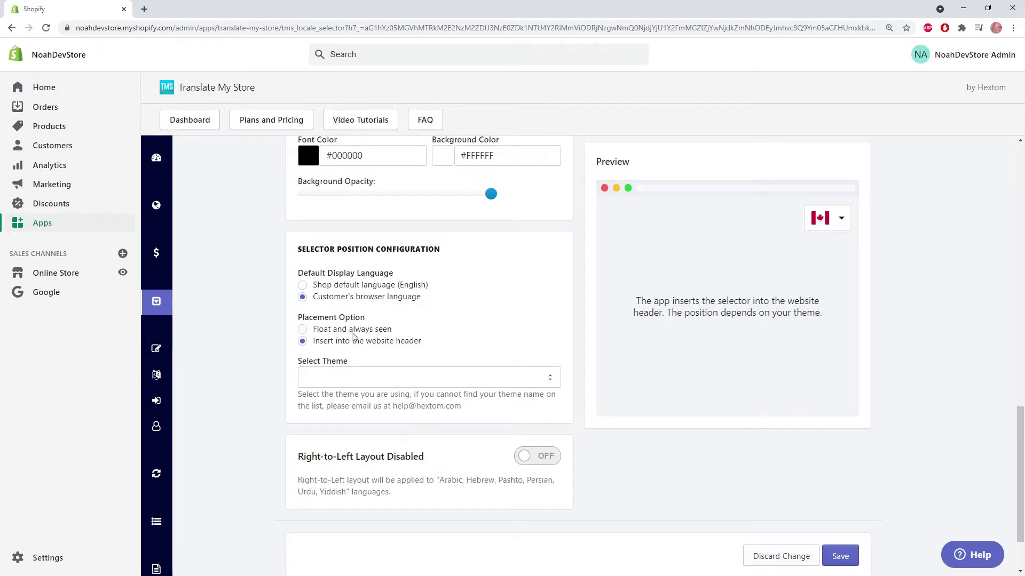
click(352, 330)
scroll(263, 263, down, 3)
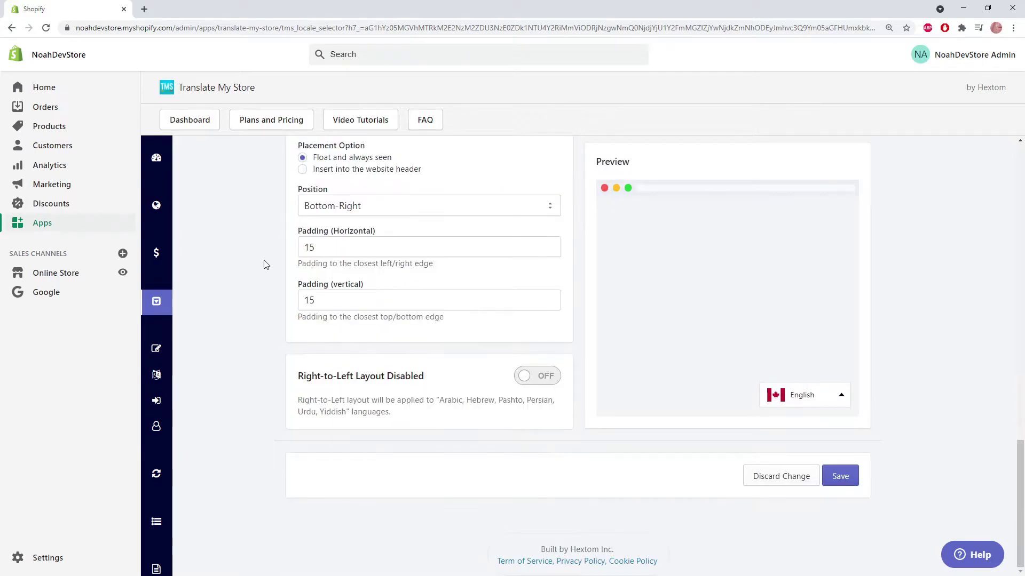
Step: Save the selector settings and switch the storefront to Français
click(829, 475)
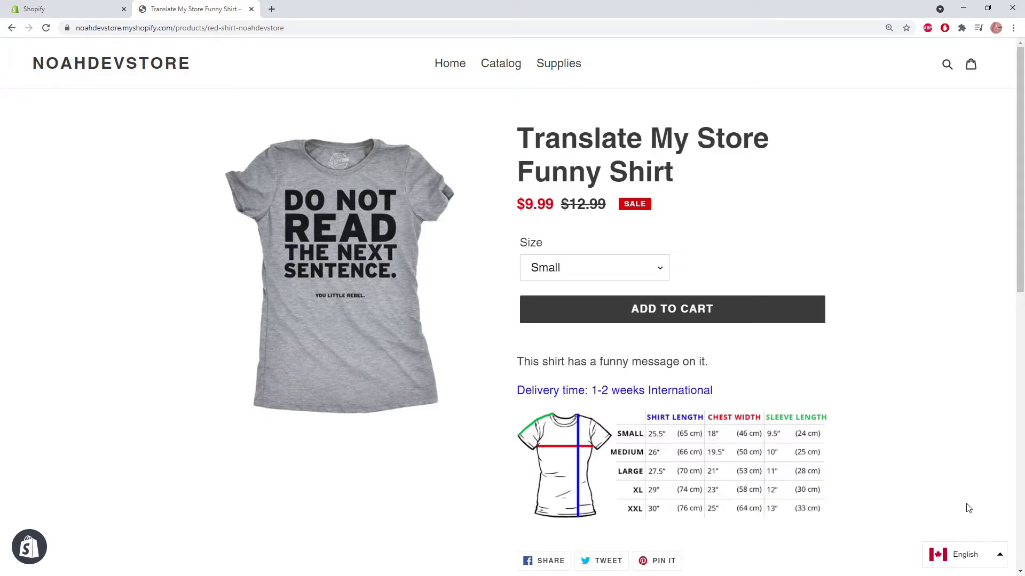
click(976, 555)
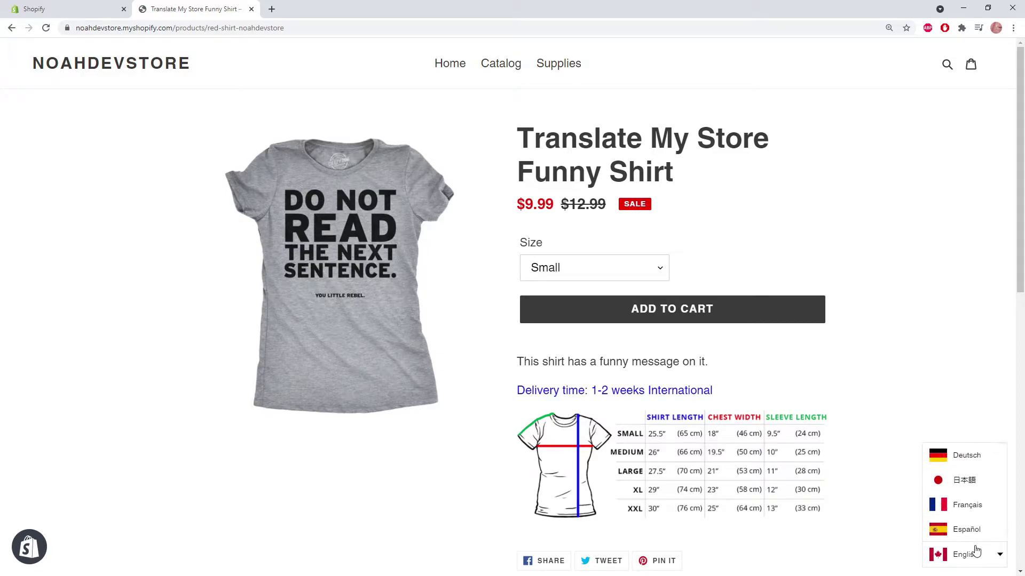
click(978, 512)
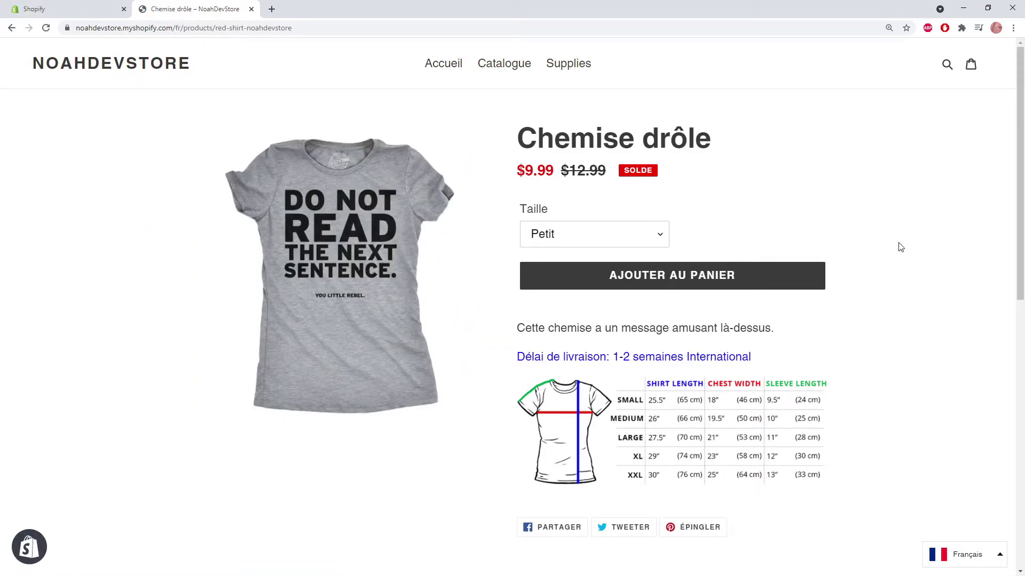
Step: Add the shirt to the cart, proceed to the French checkout, and return to admin
click(787, 281)
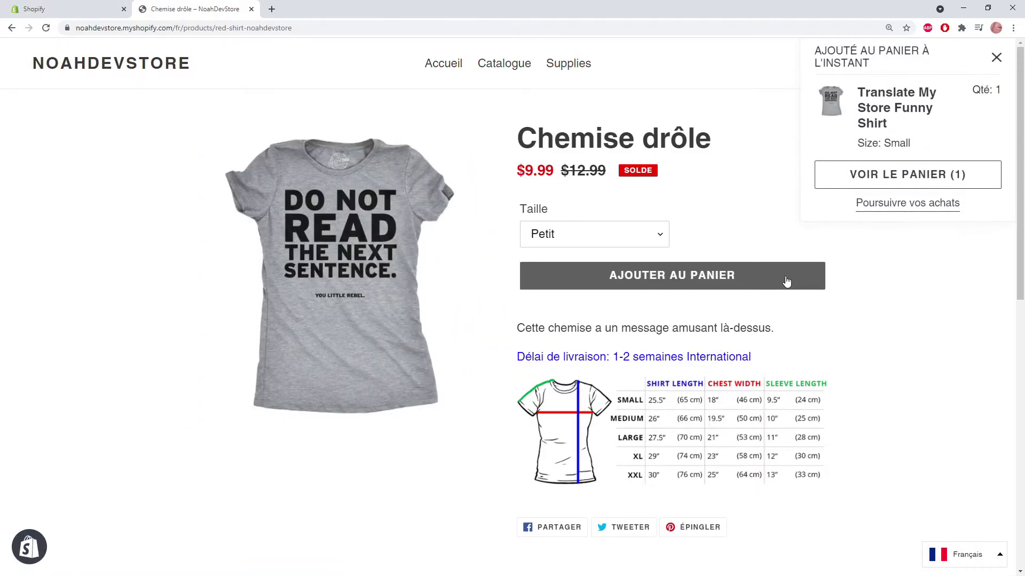
click(906, 180)
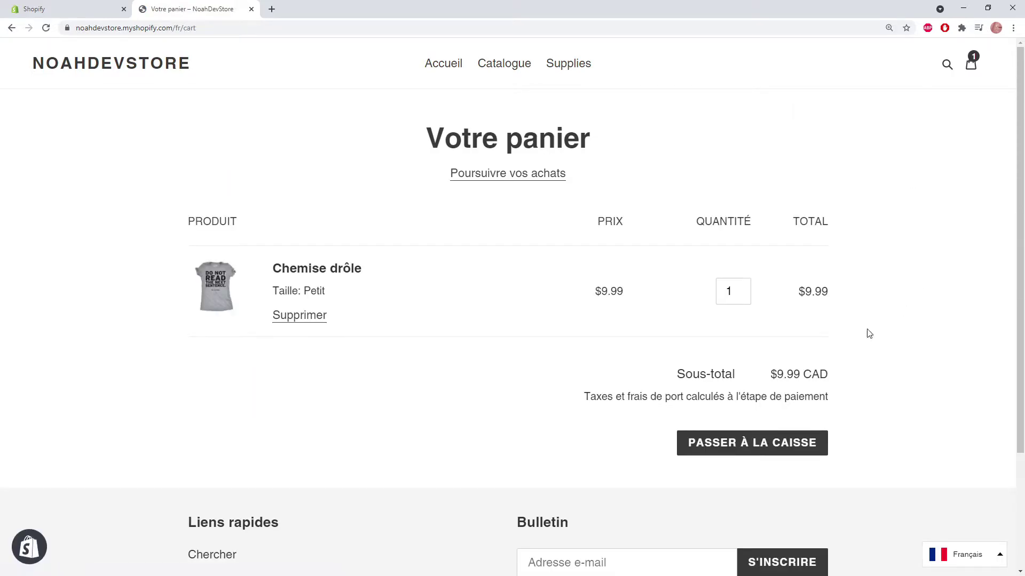
click(797, 445)
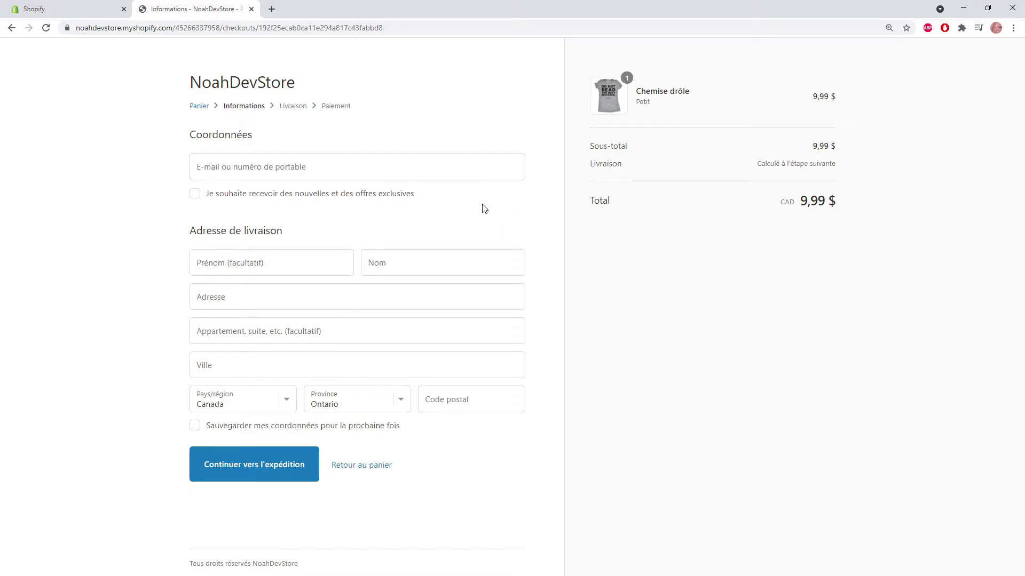
click(43, 7)
Step: Set the selector type to Languages and Regions/Currencies Selector
mouse_move(271, 315)
scroll(480, 368, down, 2)
click(485, 379)
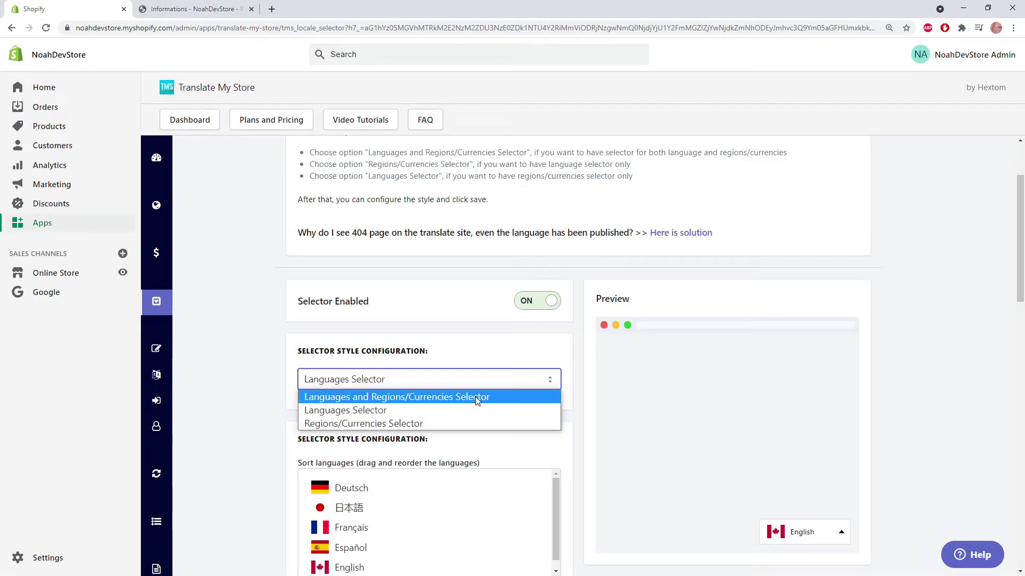
click(477, 398)
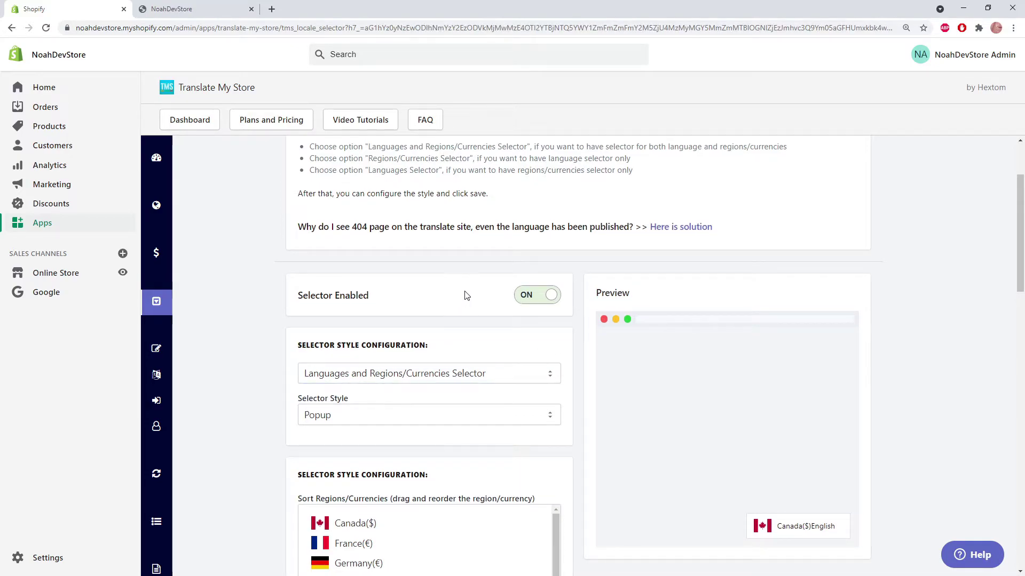
Step: Set the Selector Style to Popup after briefly trying Dropdown
scroll(464, 298, down, 1)
click(367, 367)
click(365, 385)
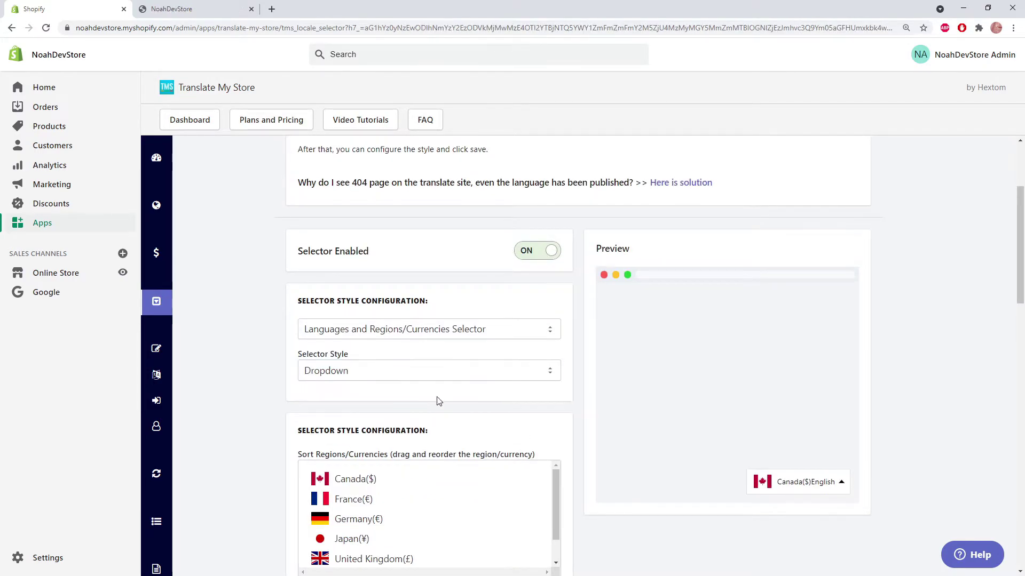
click(421, 376)
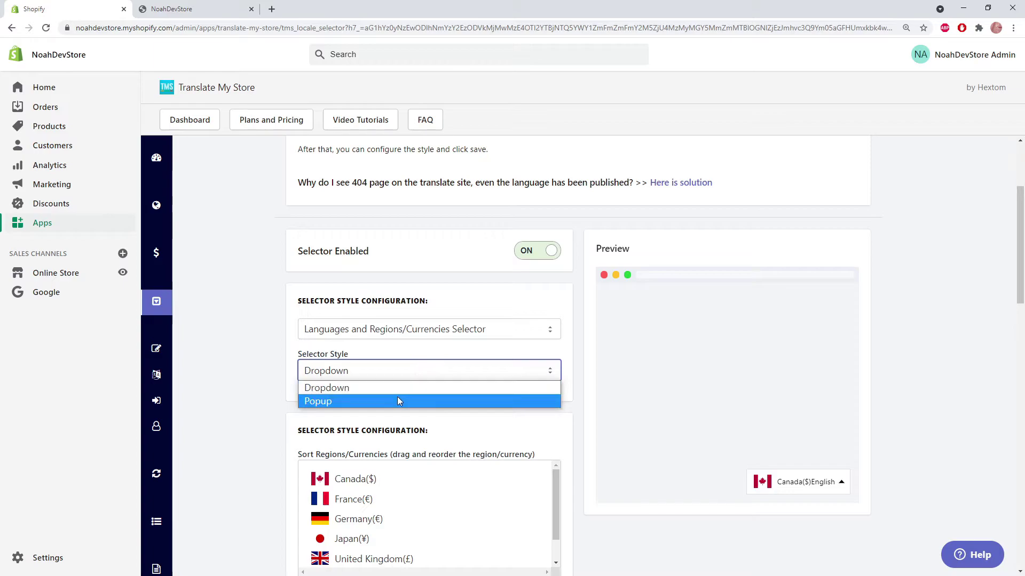
click(397, 396)
Step: Set the Region/Currency Label to region name with currency code
scroll(397, 401, down, 8)
click(427, 328)
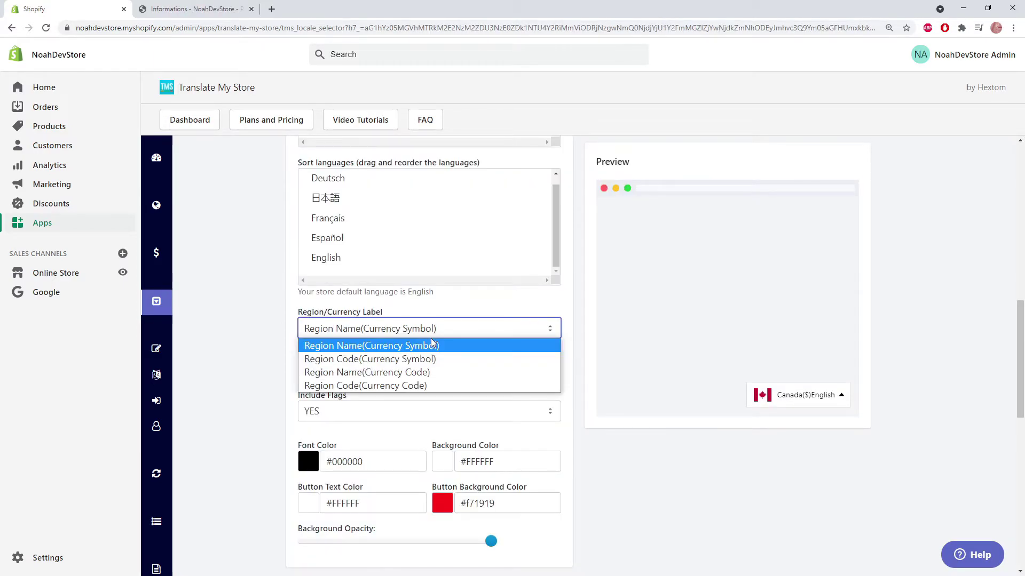
click(434, 361)
click(436, 334)
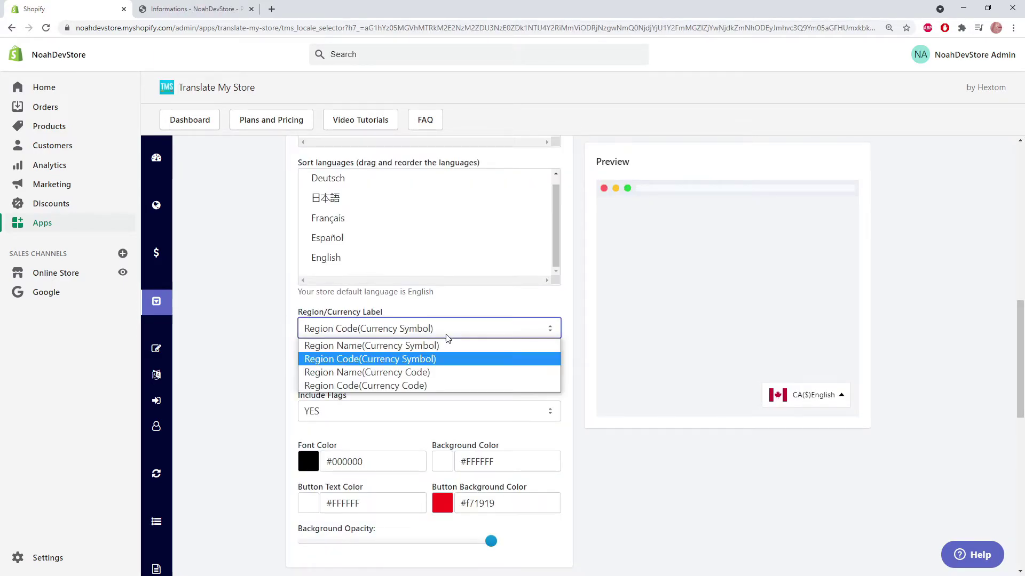
click(433, 371)
scroll(435, 371, down, 6)
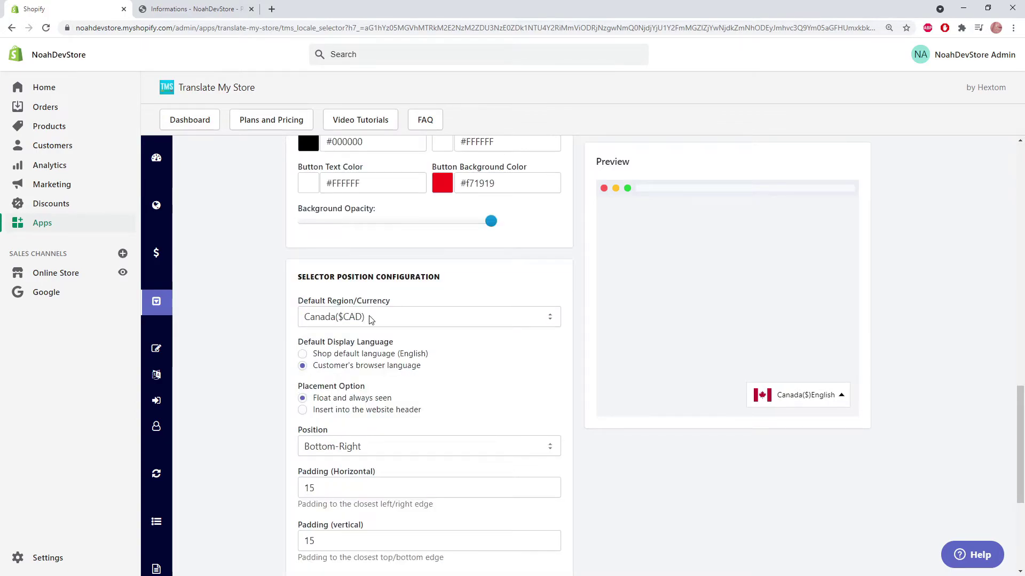
Step: Set the Default Region/Currency to Customer's geo location based
click(437, 321)
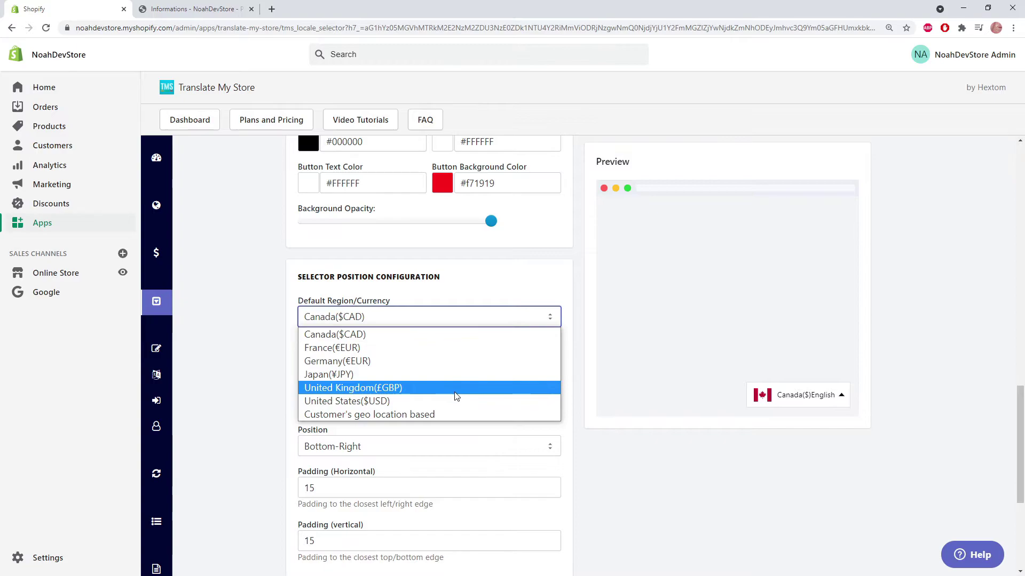
click(463, 418)
scroll(465, 422, down, 1)
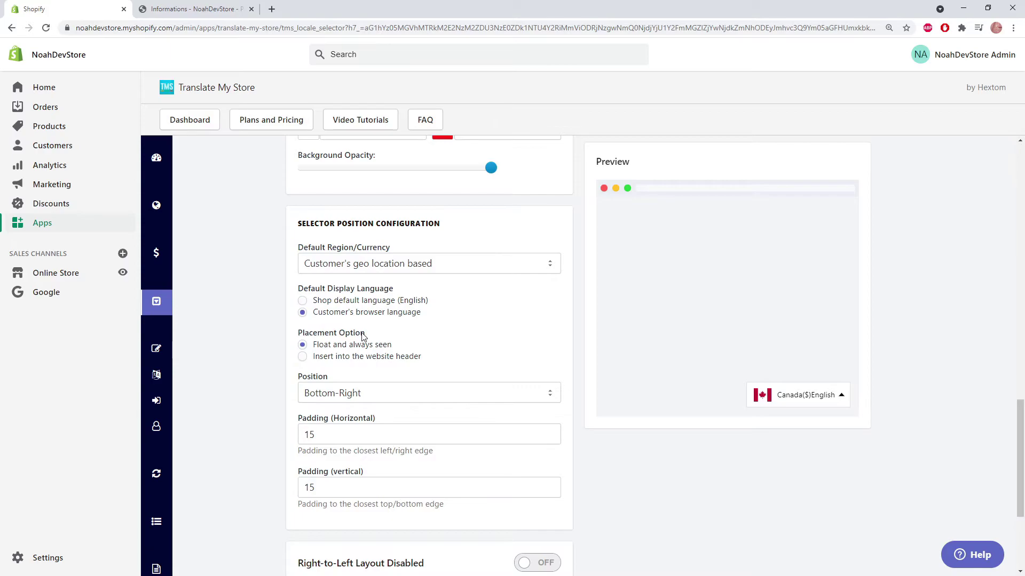
Step: Insert the selector into the website header and choose Debut as the theme
click(359, 357)
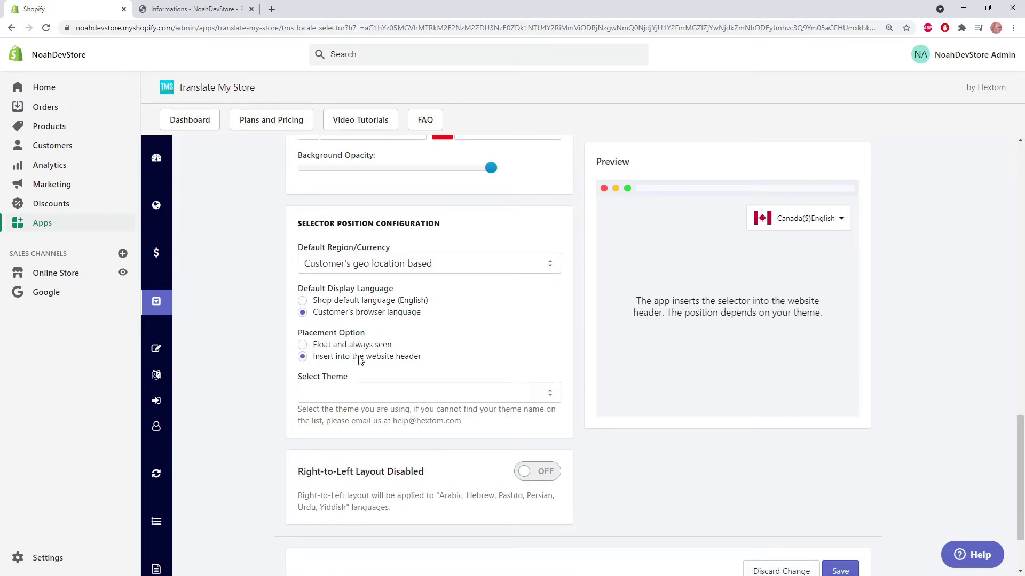
click(445, 395)
scroll(412, 336, down, 1)
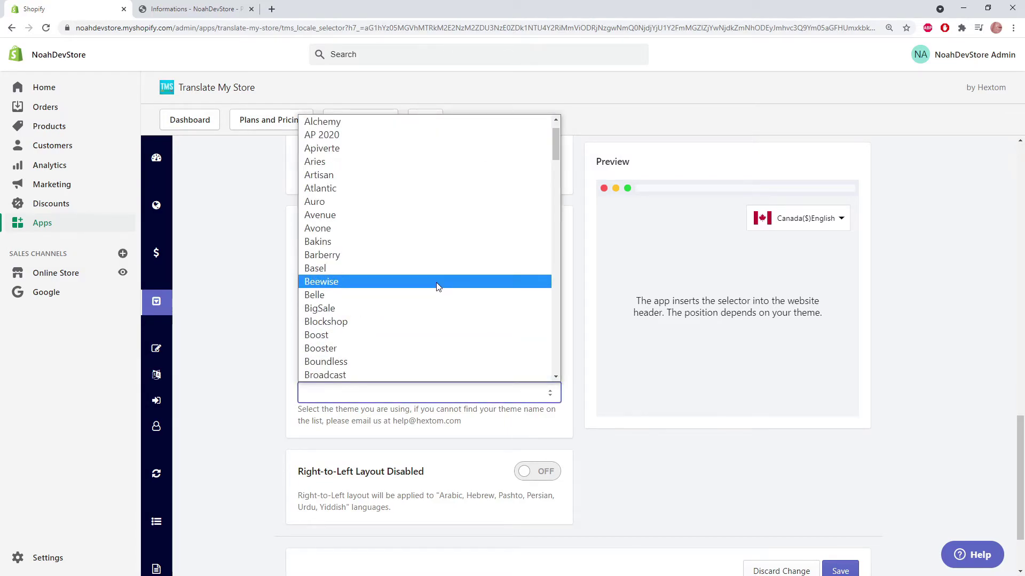
scroll(435, 286, down, 4)
scroll(357, 374, up, 6)
key(d)
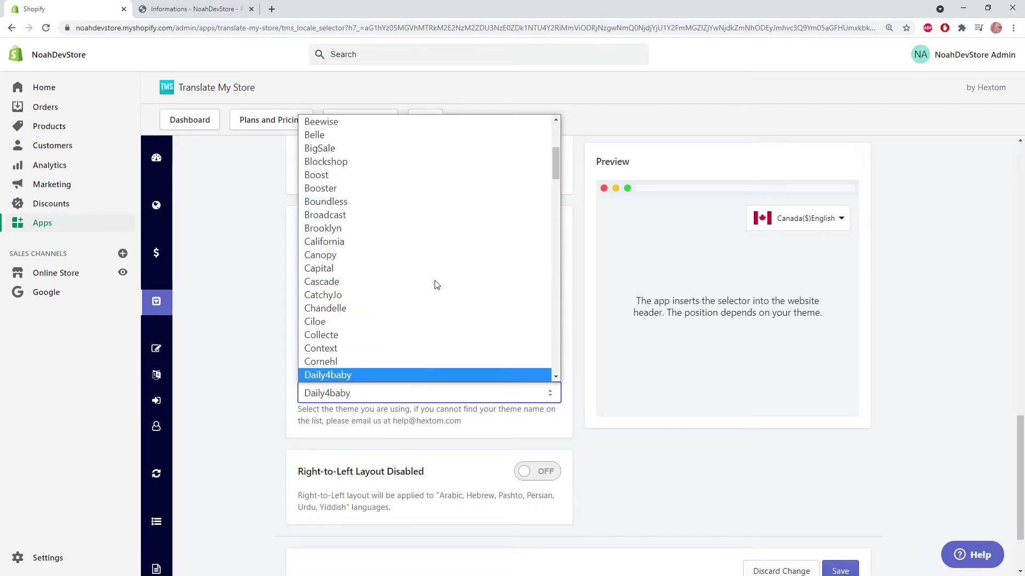
scroll(435, 284, down, 3)
click(400, 290)
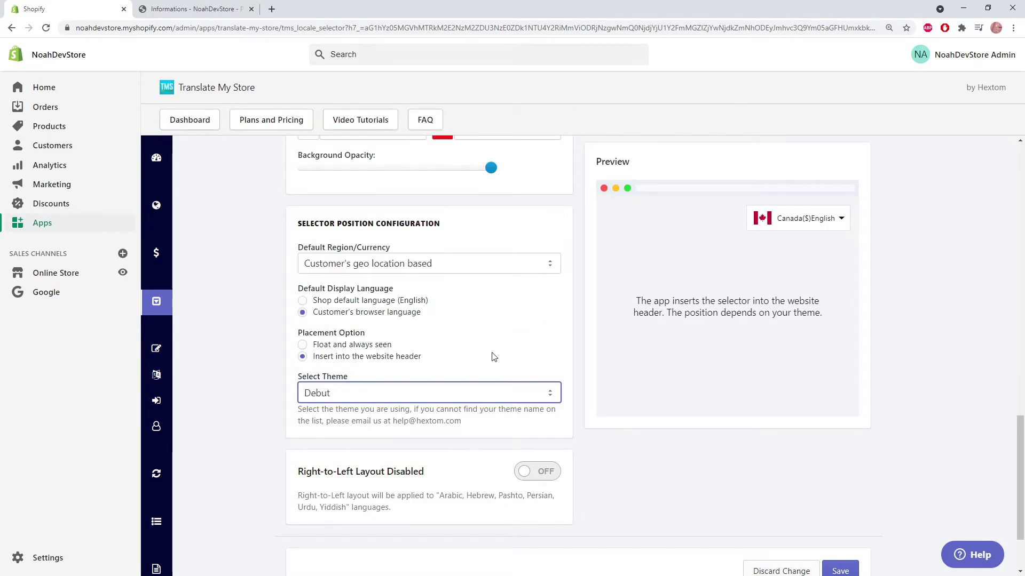
click(239, 380)
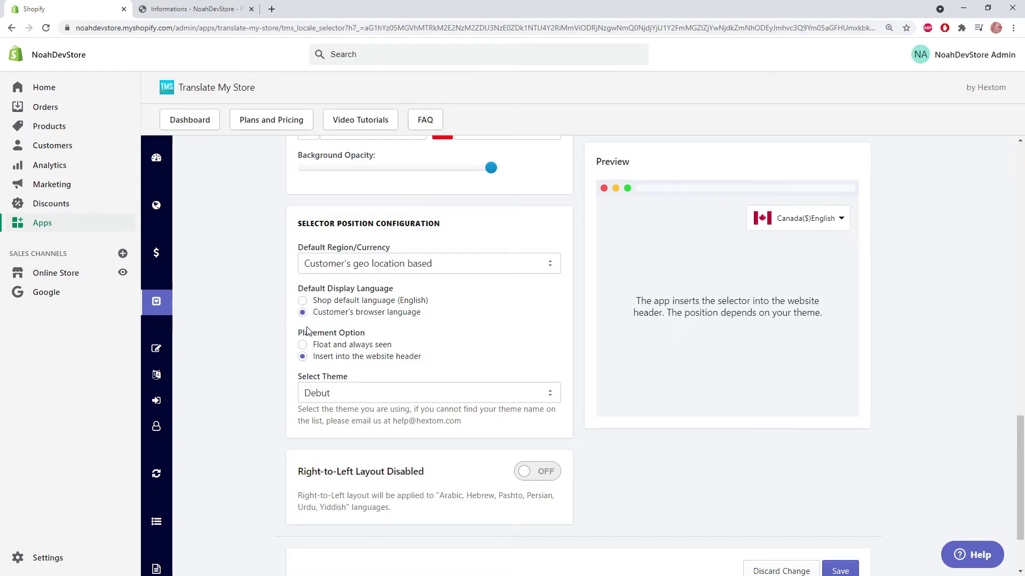
scroll(502, 367, down, 2)
Step: Save the settings, then switch the storefront to Español with United kingdom (£)
click(838, 475)
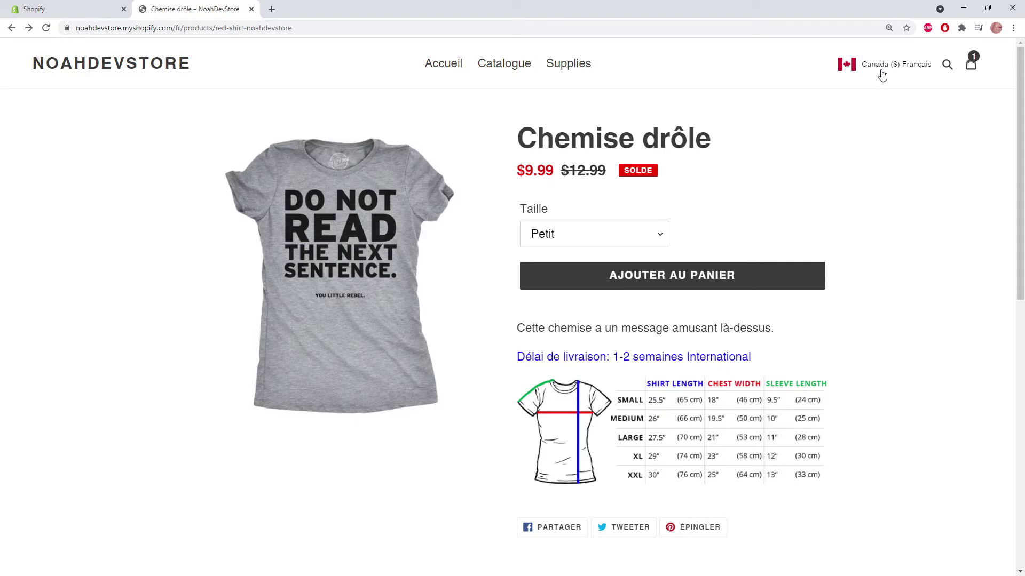
click(882, 76)
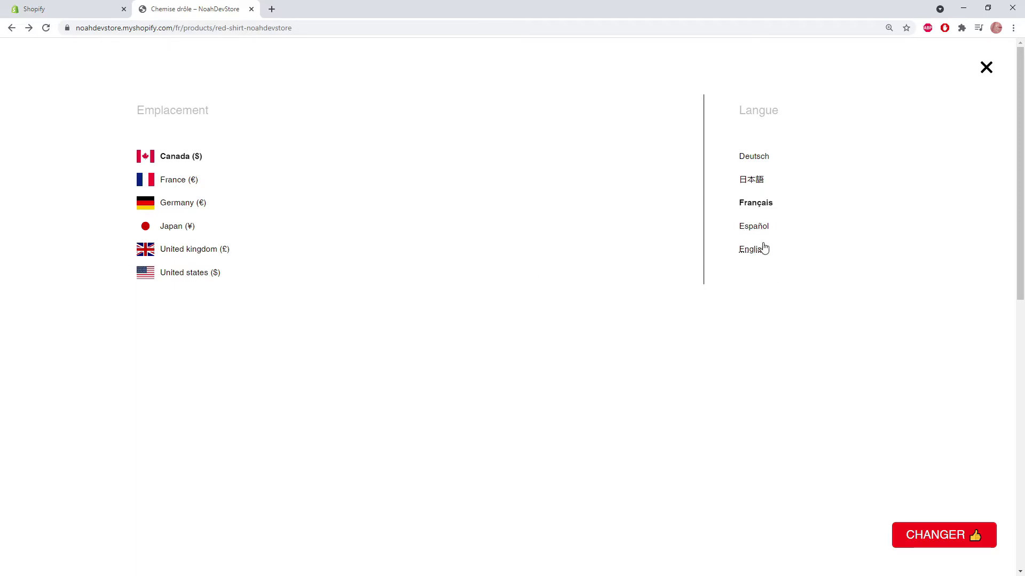
click(759, 227)
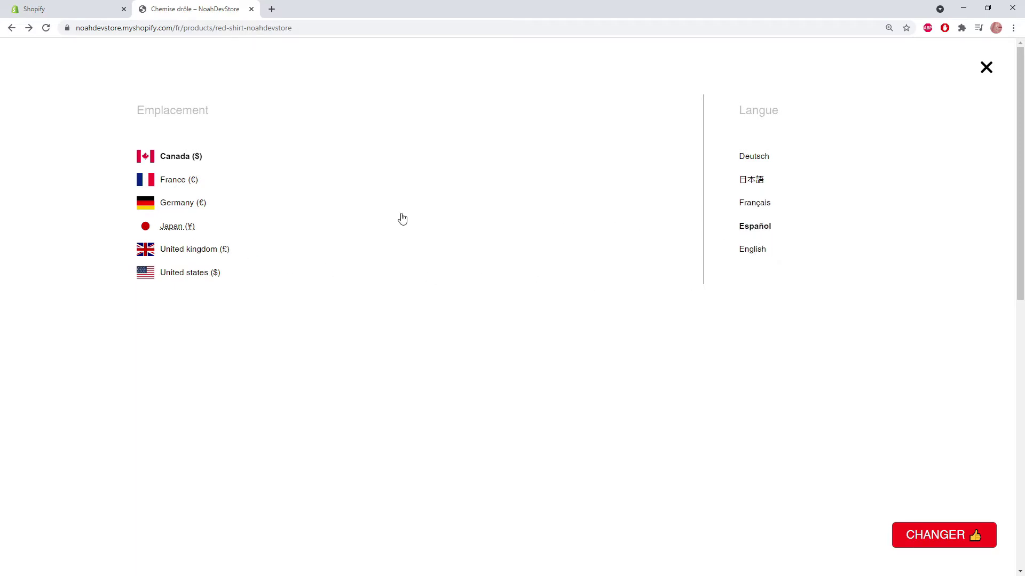
click(237, 258)
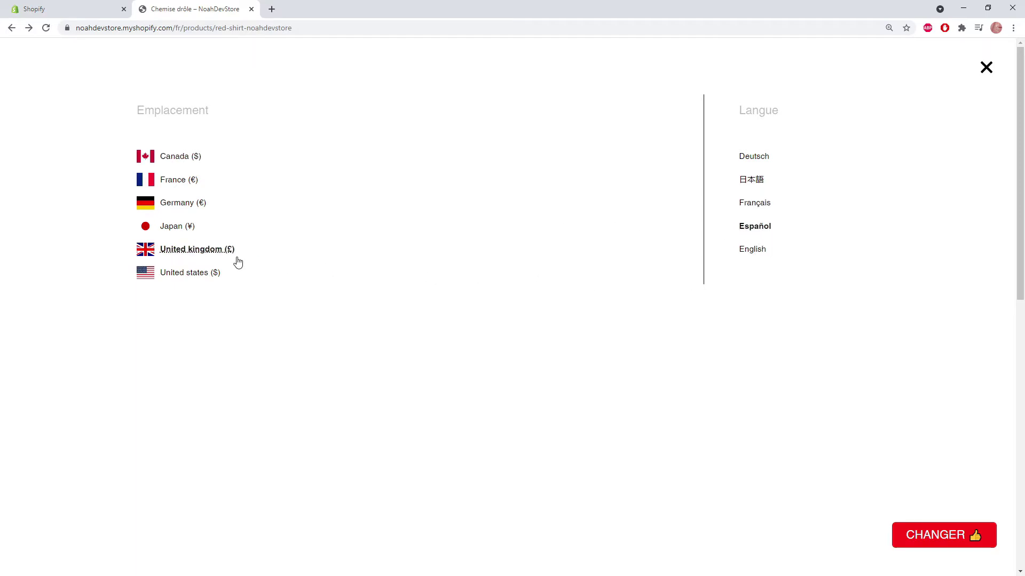
click(931, 538)
Step: Highlight the translated navigation, product title, and pound prices on the product page
drag(643, 64, 451, 80)
drag(797, 165, 515, 173)
click(671, 174)
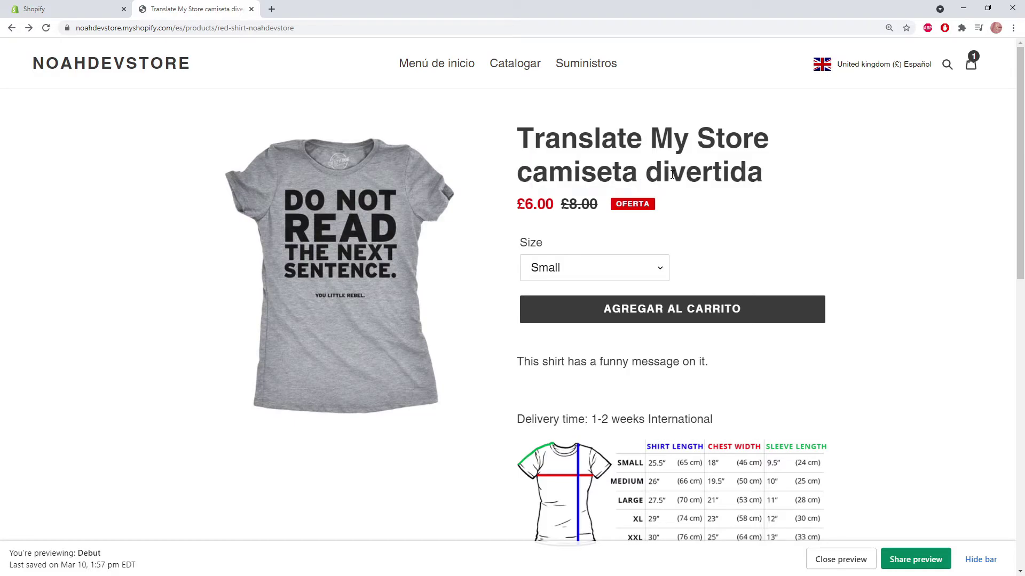
drag(518, 209, 594, 203)
Step: Go from the cart to the Spanish checkout and highlight the 6,00 £ total
click(594, 203)
click(971, 66)
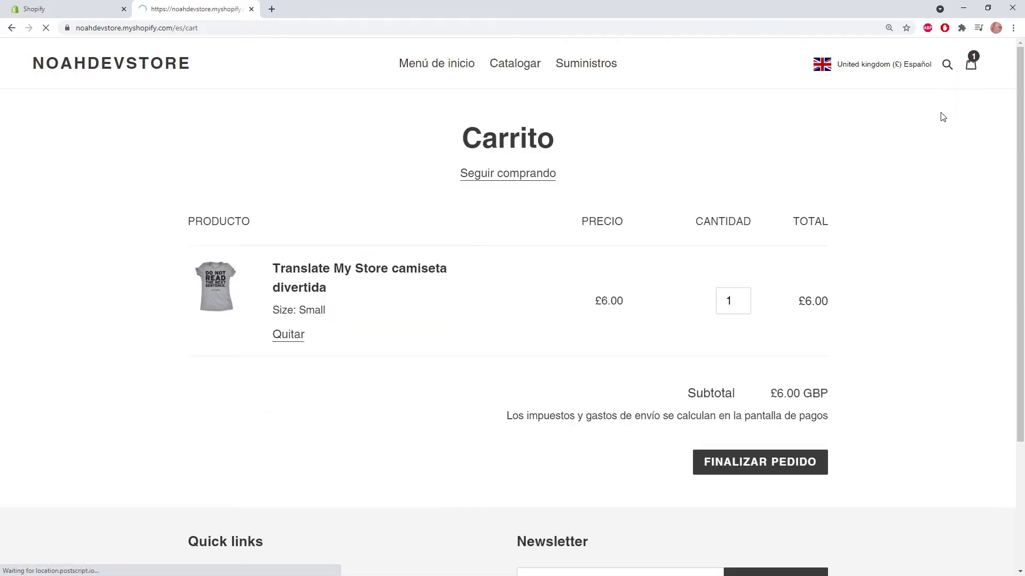
click(739, 467)
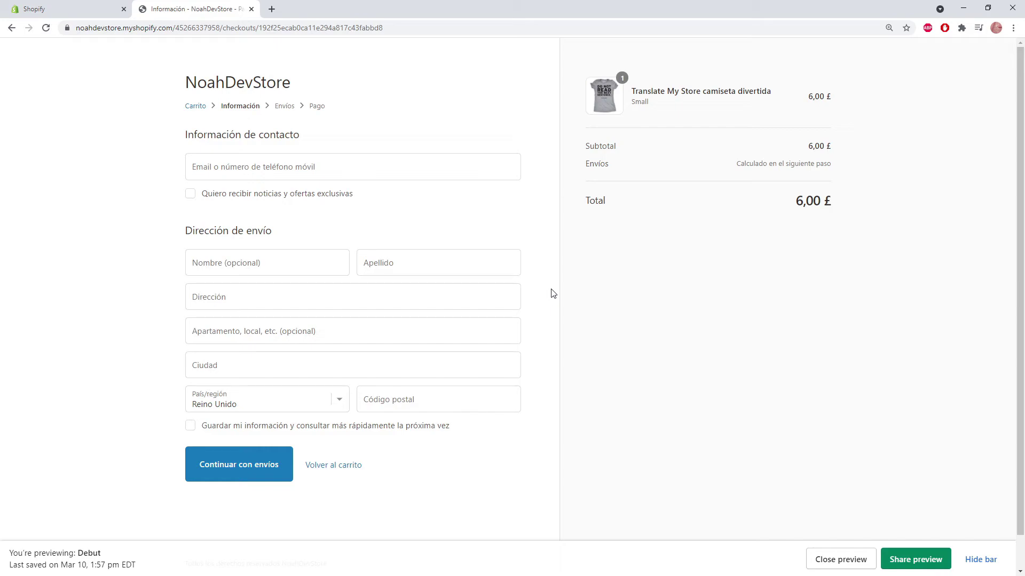
drag(842, 207, 783, 206)
click(860, 220)
Step: Set the selector style to Regions/Currencies Selector only and preview the regions list
click(96, 8)
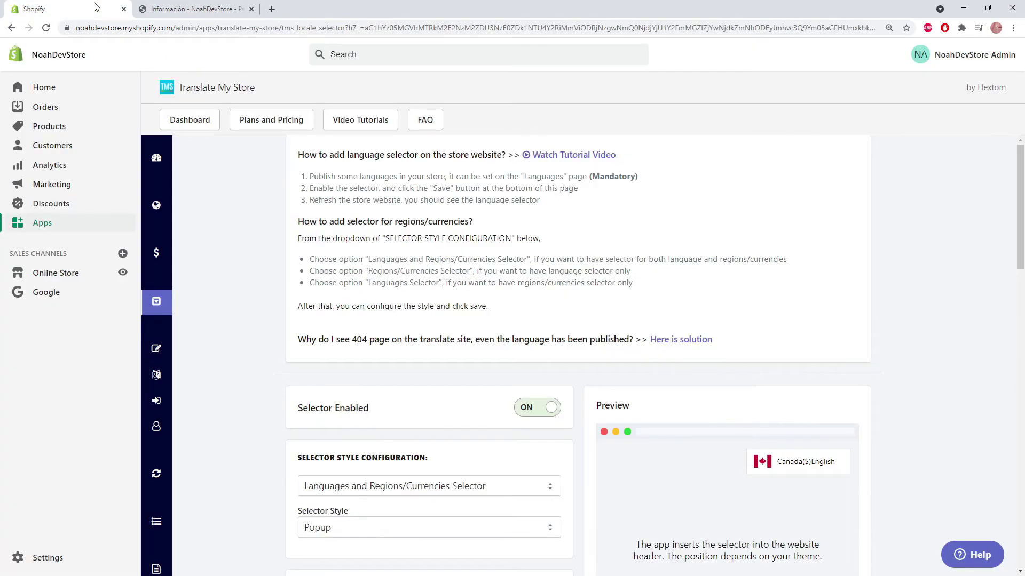
scroll(373, 373, down, 1)
click(428, 434)
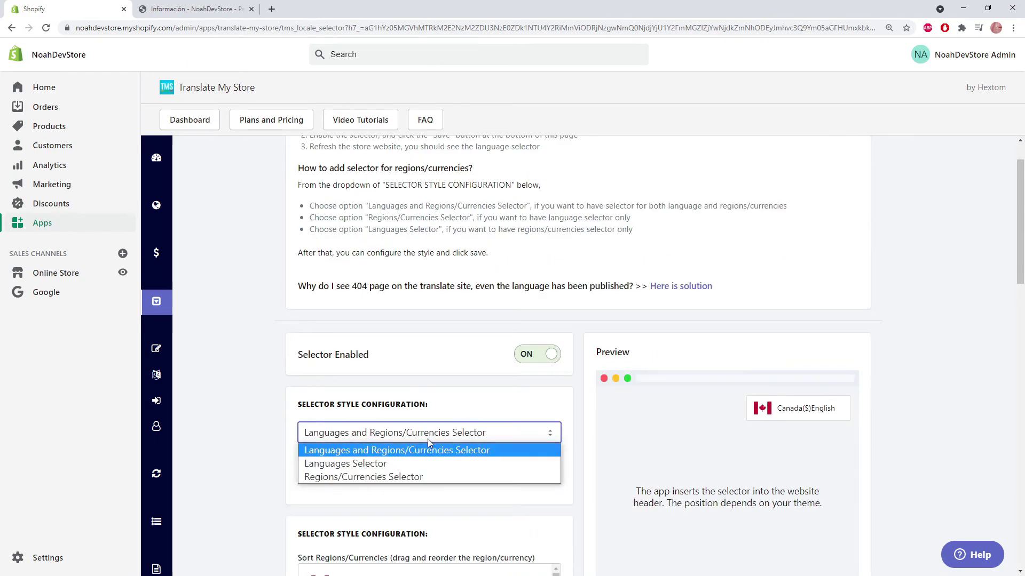
click(459, 476)
scroll(457, 474, down, 3)
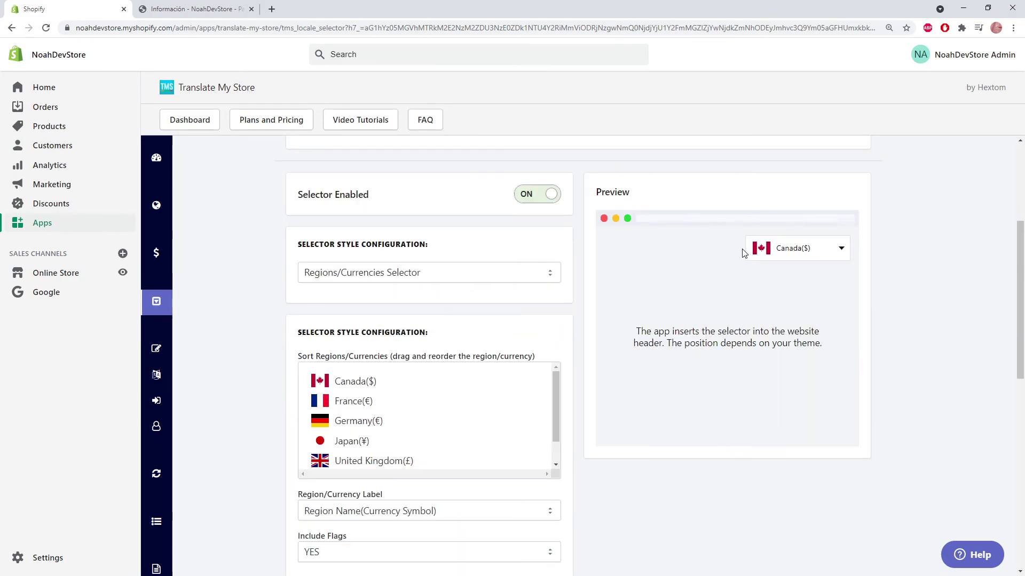
click(834, 251)
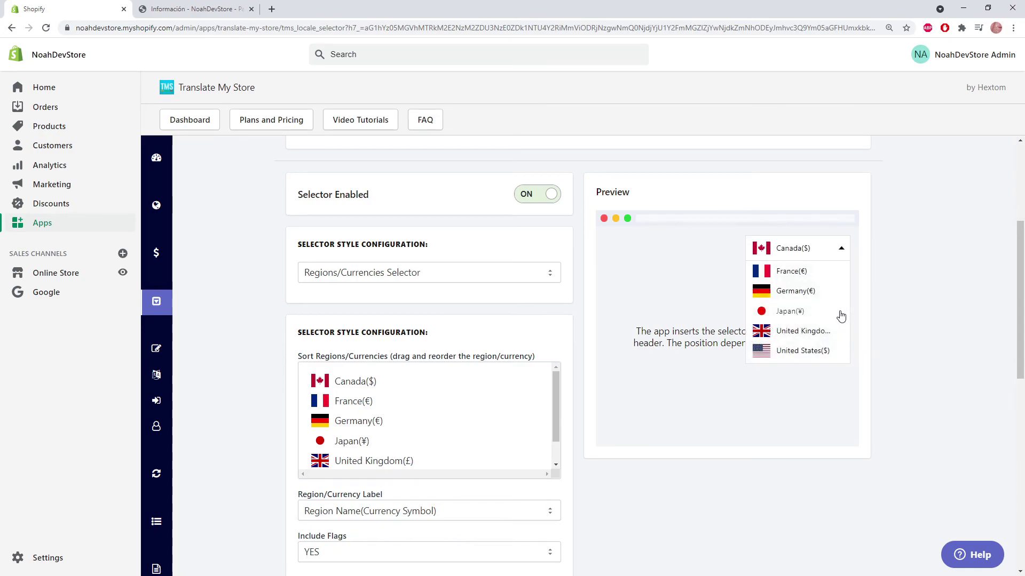
Step: Set placement to Float and always seen and save the settings
scroll(512, 422, down, 6)
scroll(511, 421, down, 1)
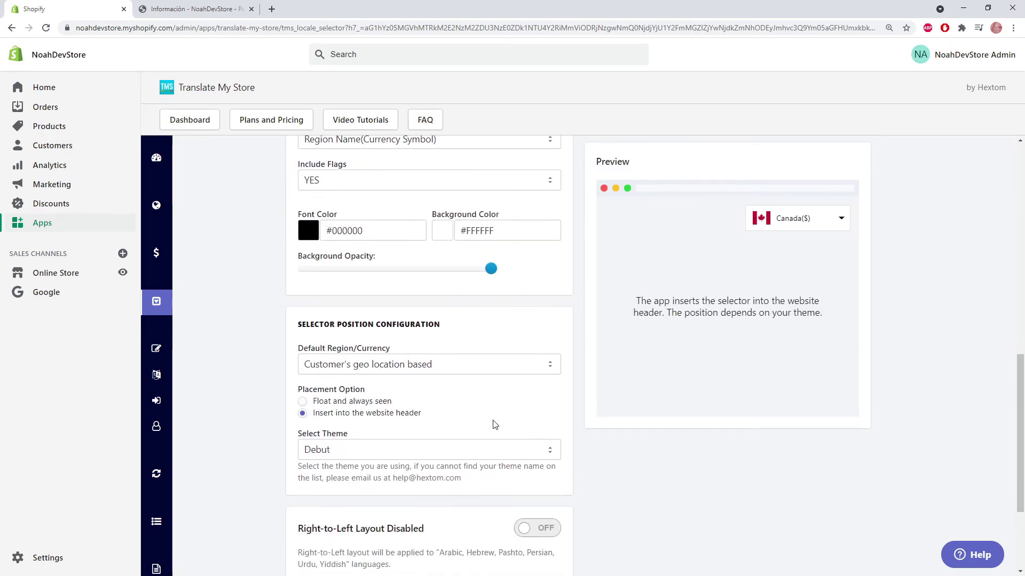
click(354, 403)
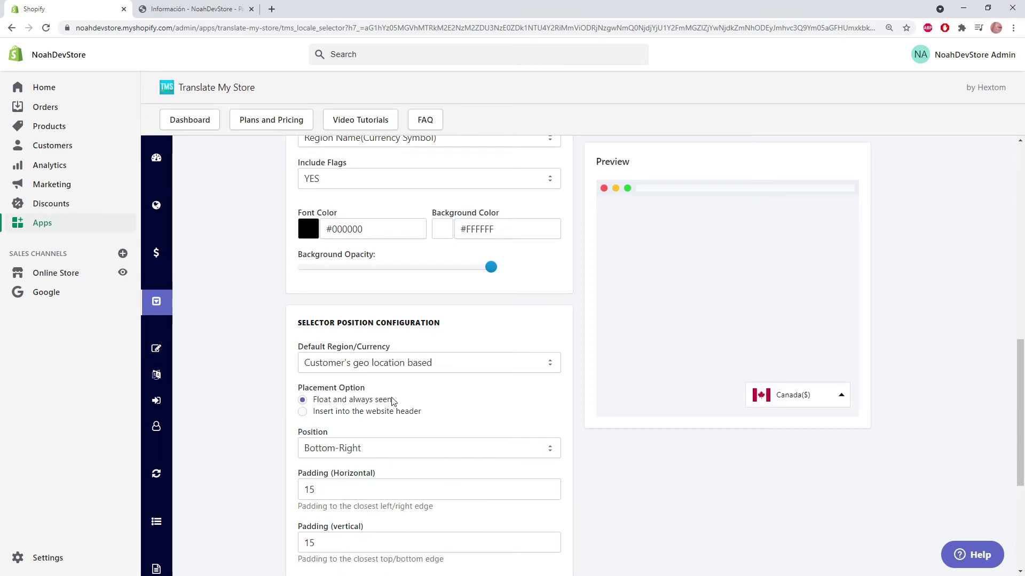
scroll(268, 337, down, 5)
click(840, 475)
Step: On the product page, switch the floating currency selector to Japanese yen, then US dollars
click(228, 4)
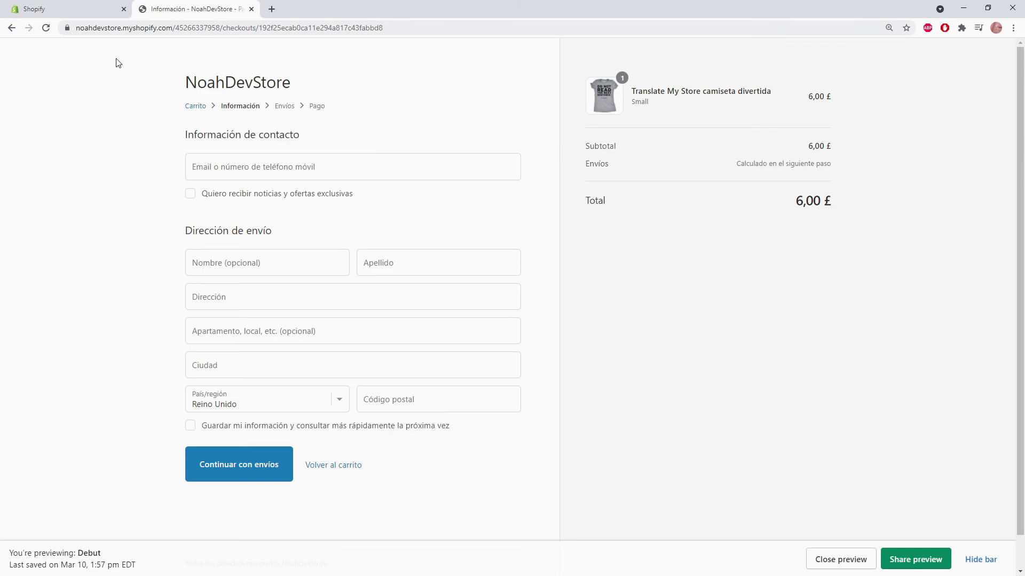
key(alt+Left)
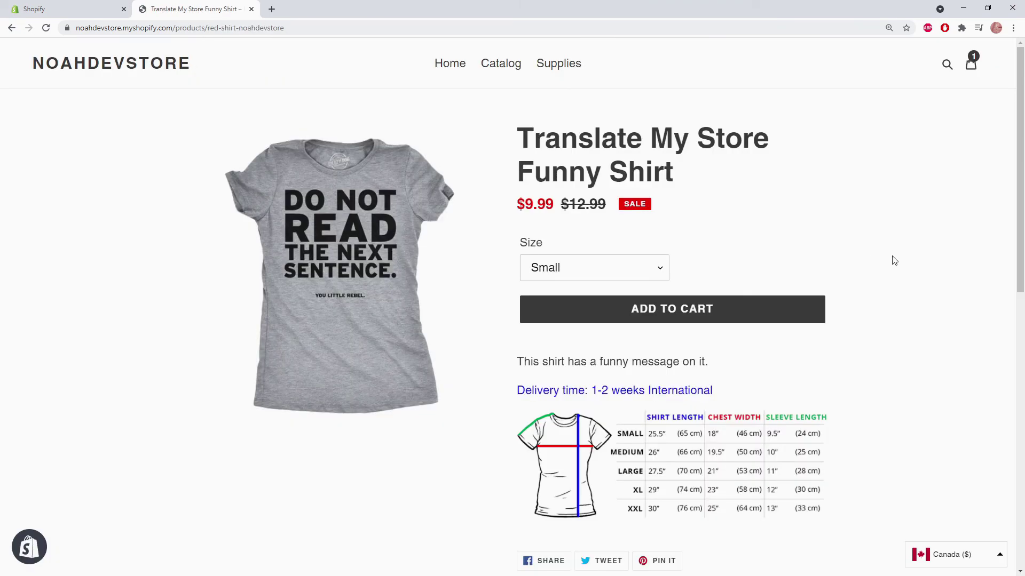
click(994, 557)
click(947, 555)
click(952, 557)
click(956, 483)
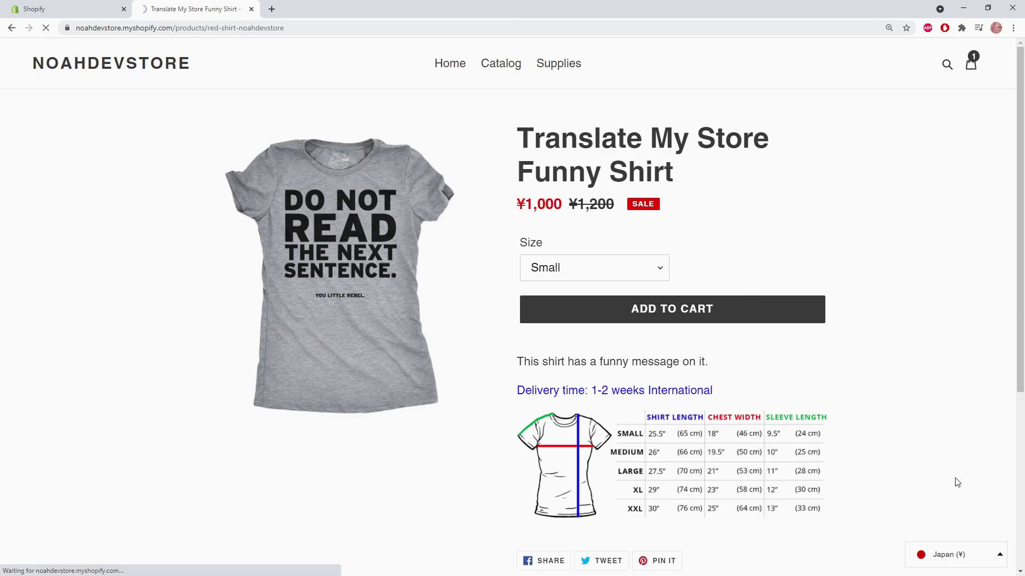
click(949, 555)
click(945, 537)
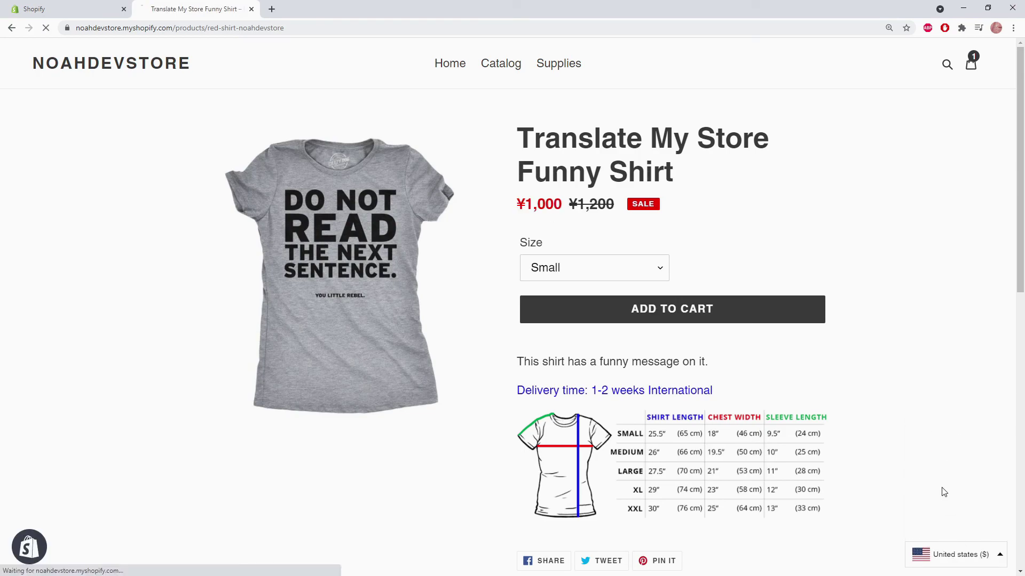
Step: Go from the cart to checkout and highlight the $9.00 total
click(971, 65)
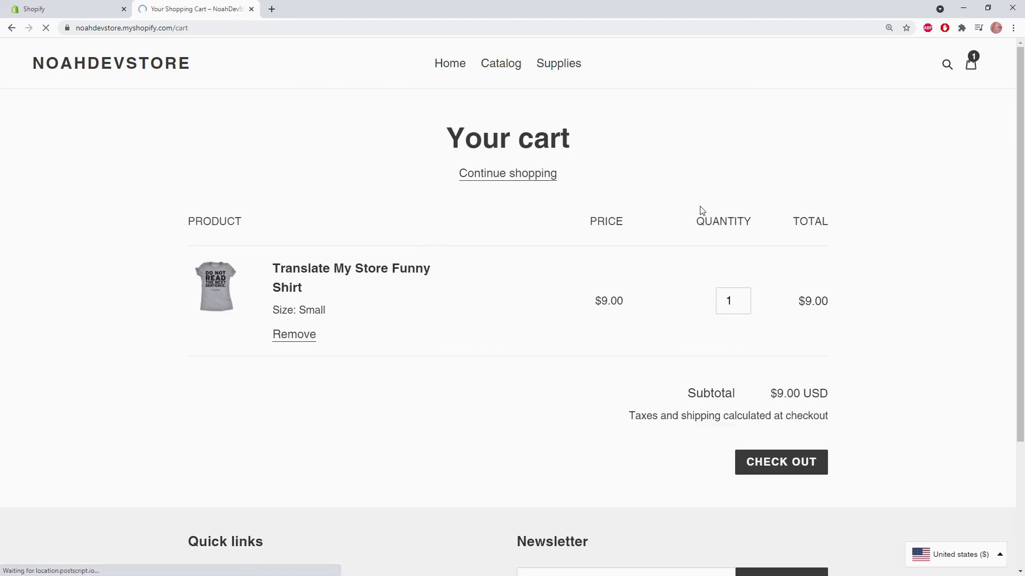
click(808, 469)
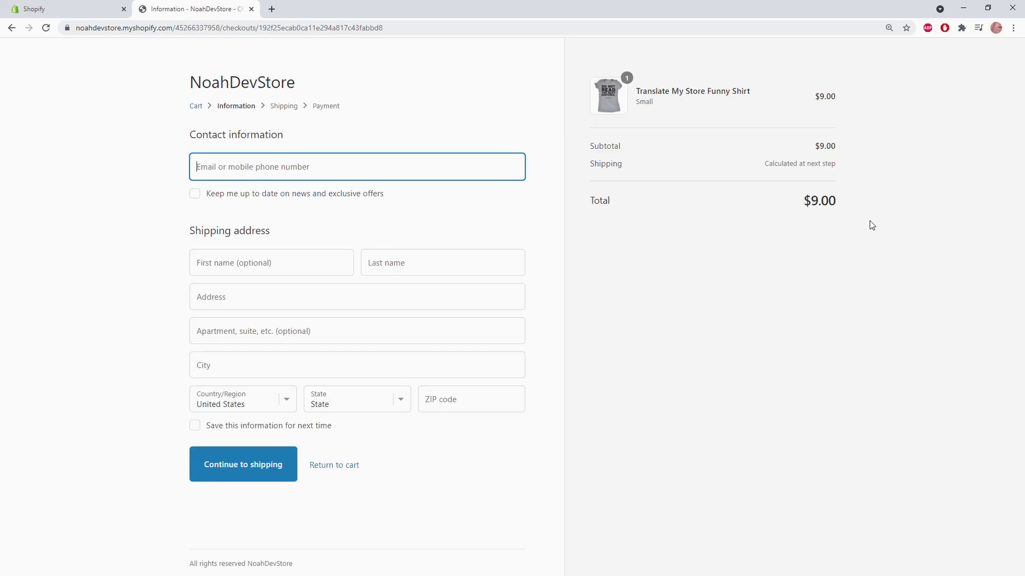
click(859, 204)
double_click(859, 204)
click(865, 204)
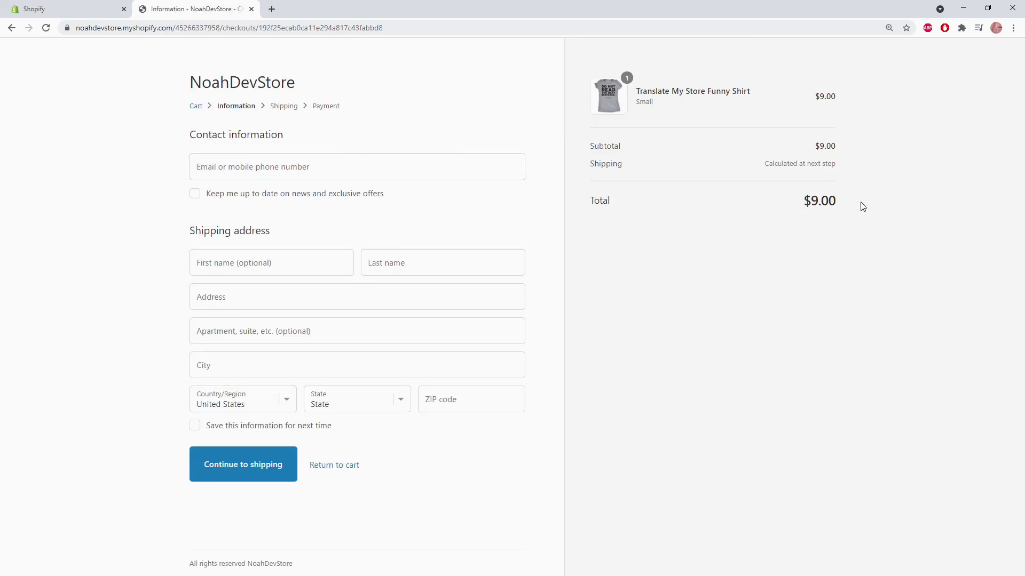